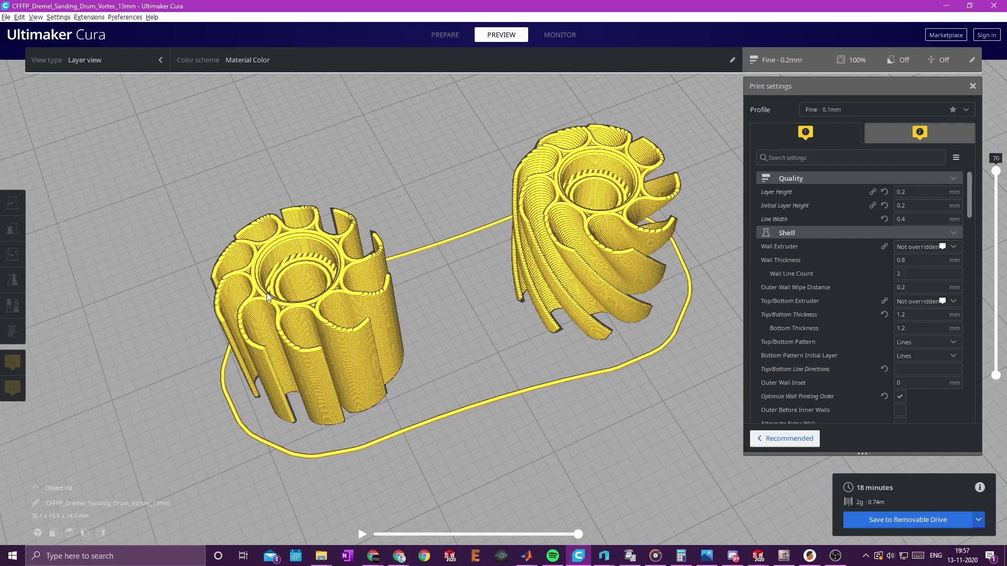
Examine the sliced layer preview of the straight-finned and vortex sanding drums from above, including their bores and fins
right_click_drag(383, 291, 369, 274)
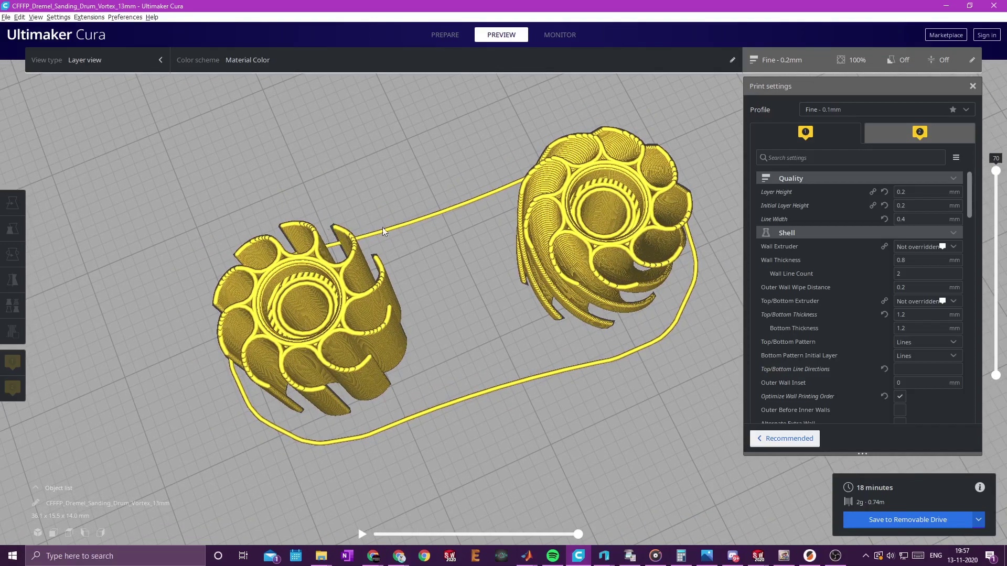
right_click_drag(368, 357, 373, 297)
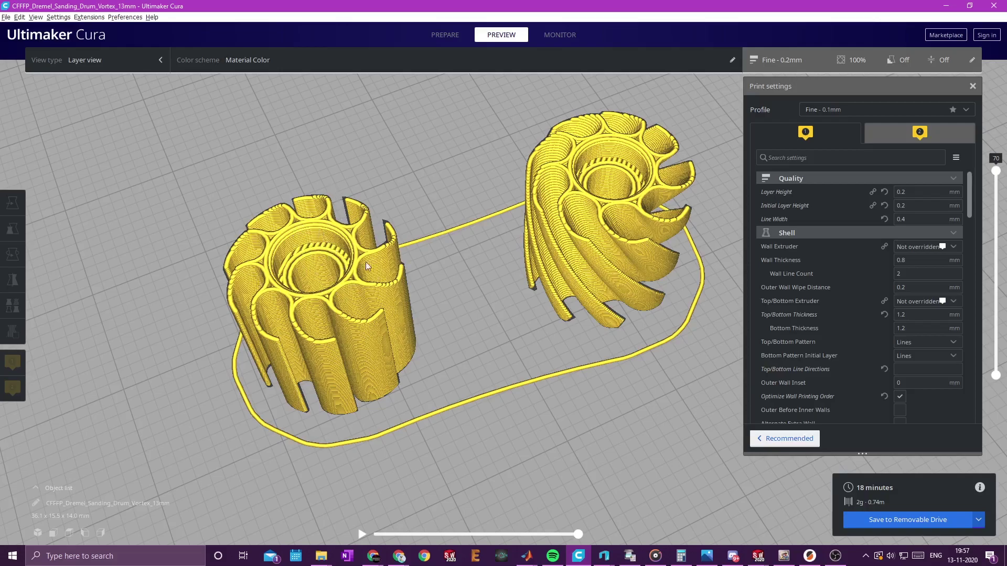
scroll(343, 264, "up", 4)
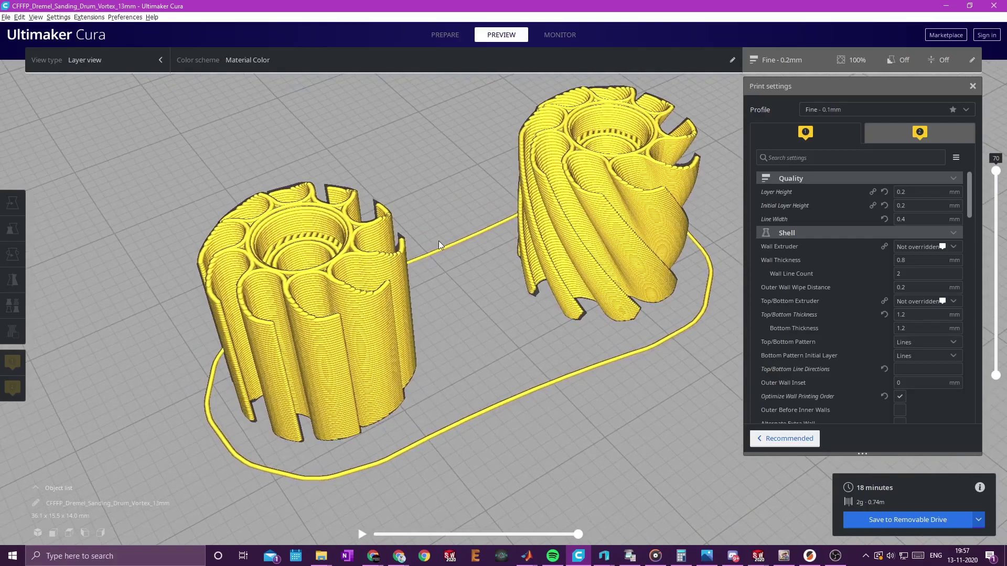
right_click_drag(440, 241, 377, 275)
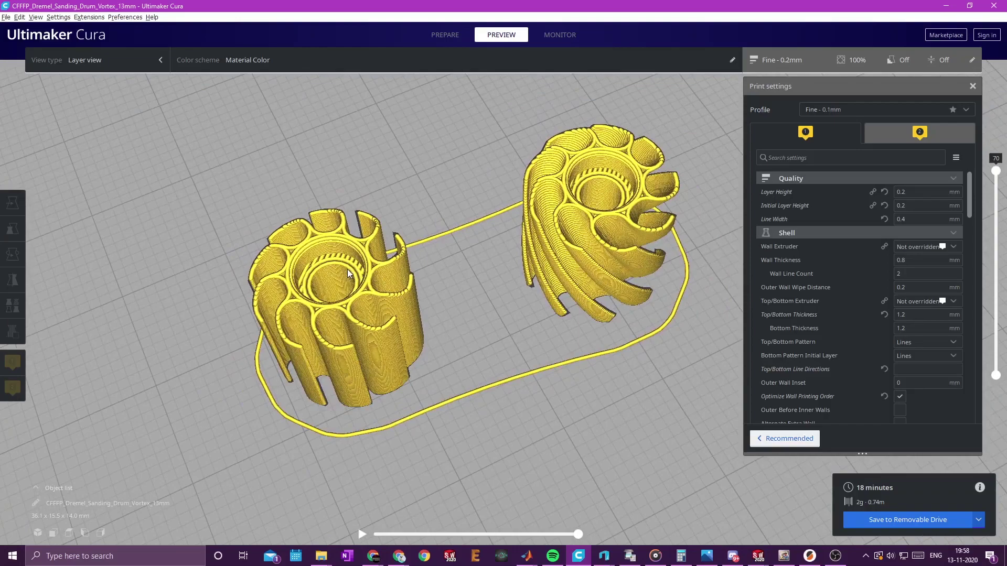
scroll(347, 275, "up", 2)
right_click_drag(344, 267, 348, 265)
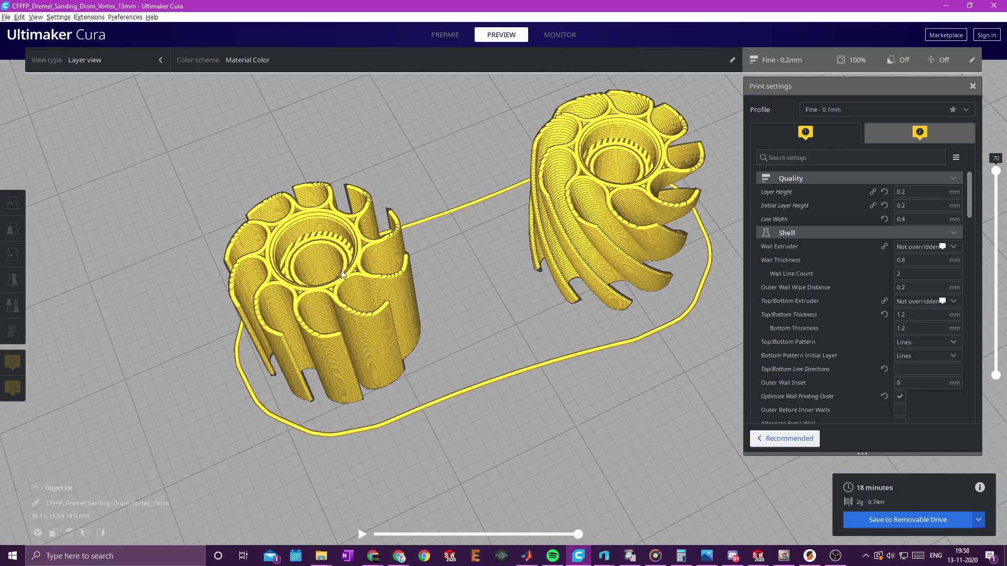
scroll(297, 280, "up", 1)
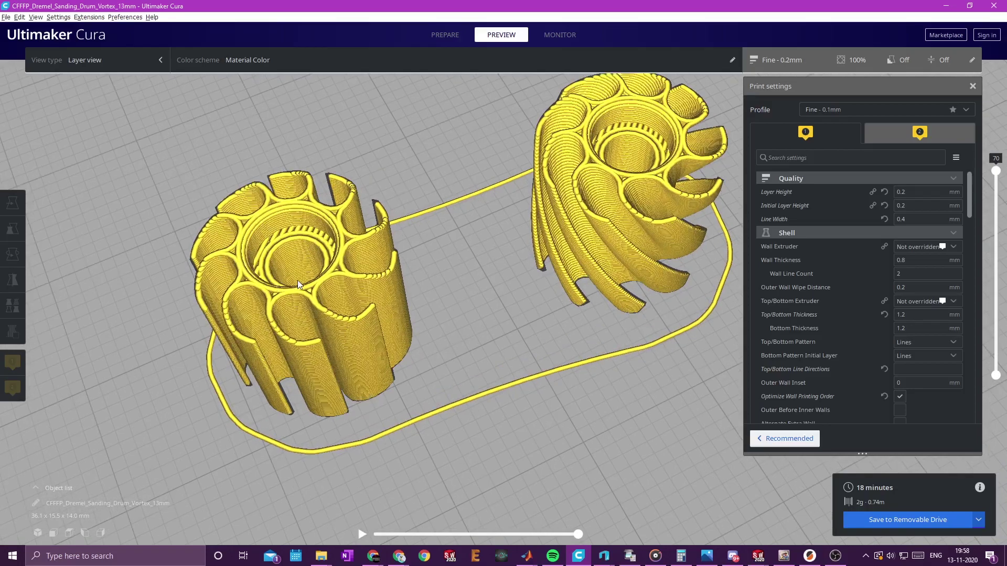
scroll(304, 267, "up", 2)
middle_click_drag(309, 267, 316, 256)
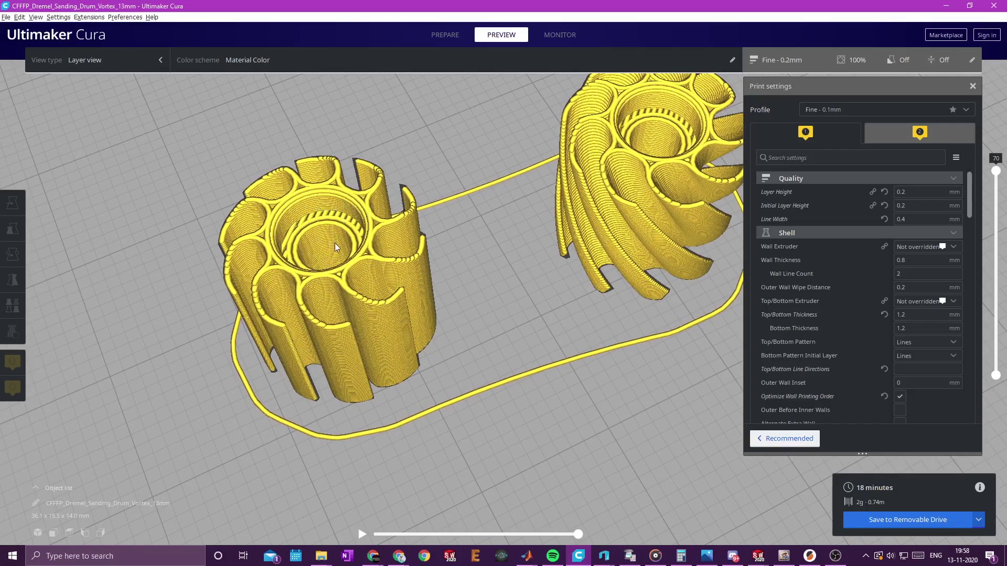
middle_click_drag(525, 214, 533, 233)
scroll(226, 338, "down", 1)
middle_click_drag(221, 336, 260, 287)
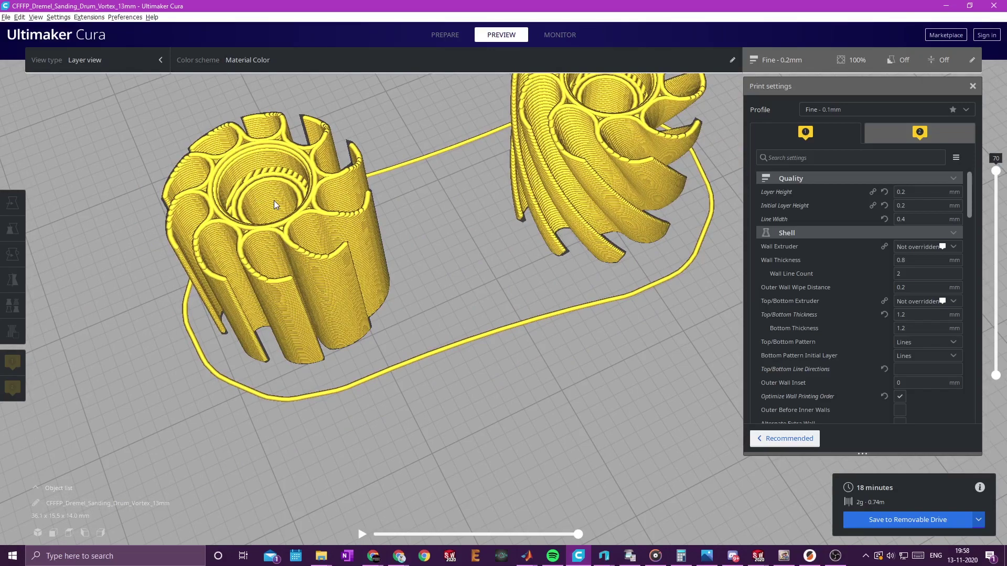
scroll(272, 198, "down", 1)
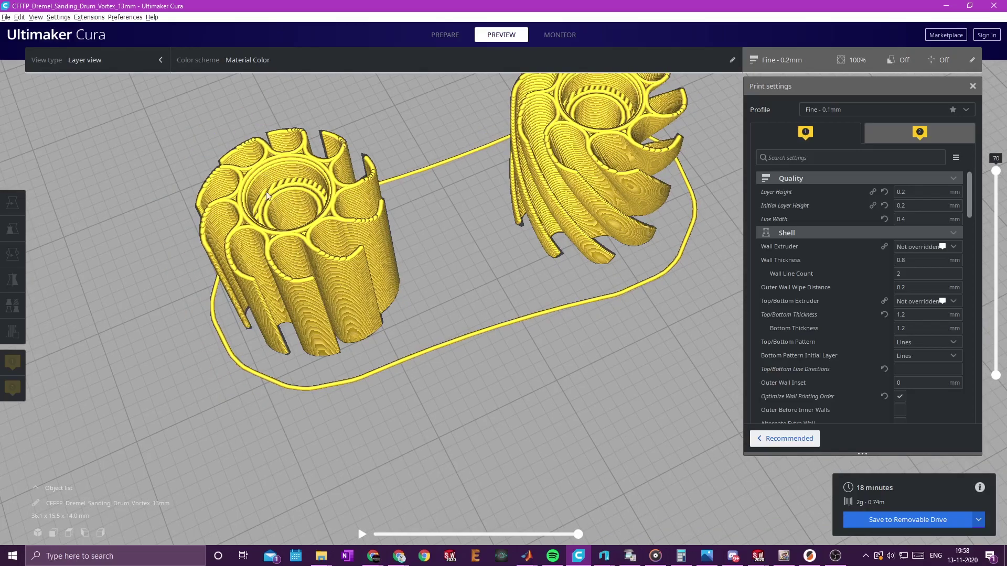
Inspect the fins, undersides and sides of both sliced sanding drums from different angles
middle_click_drag(476, 181, 499, 192)
right_click_drag(499, 192, 424, 190)
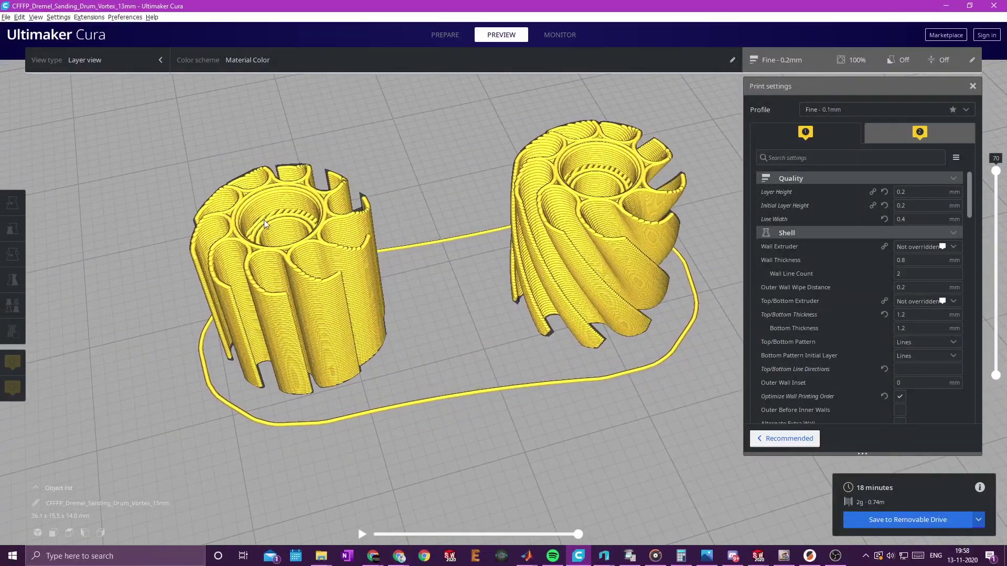
middle_click_drag(495, 189, 479, 198)
right_click_drag(478, 198, 465, 167)
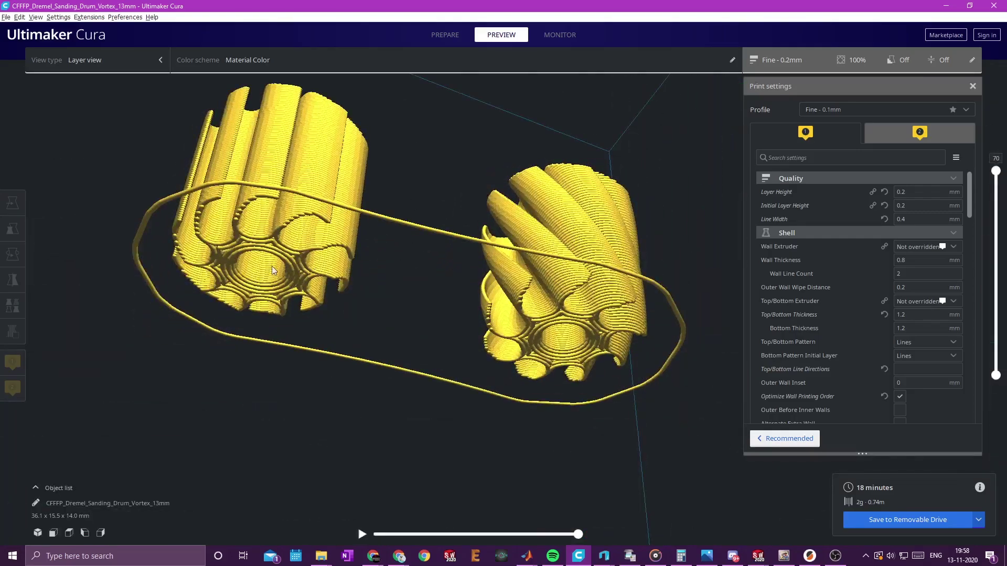
right_click_drag(297, 308, 268, 240)
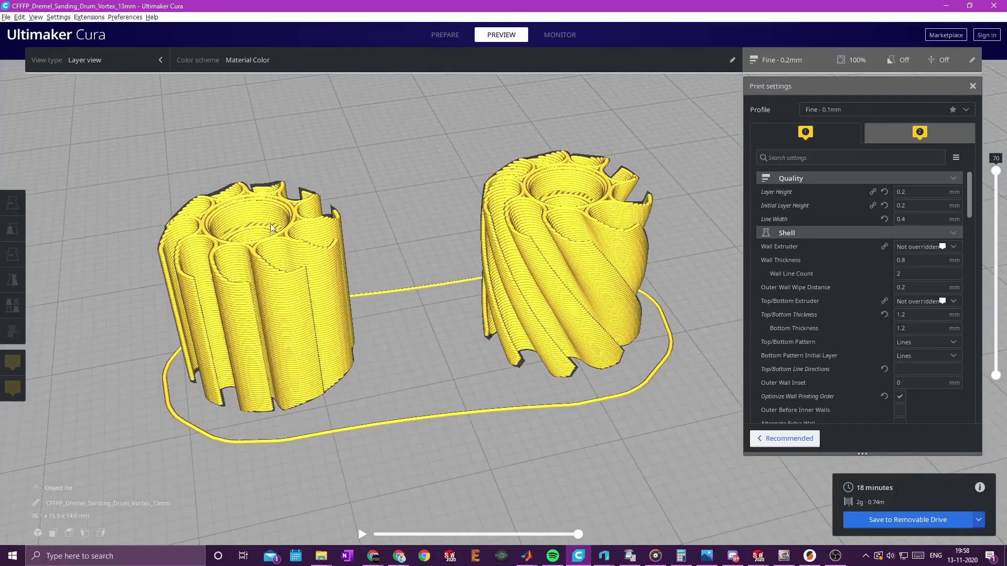
right_click_drag(429, 300, 221, 332)
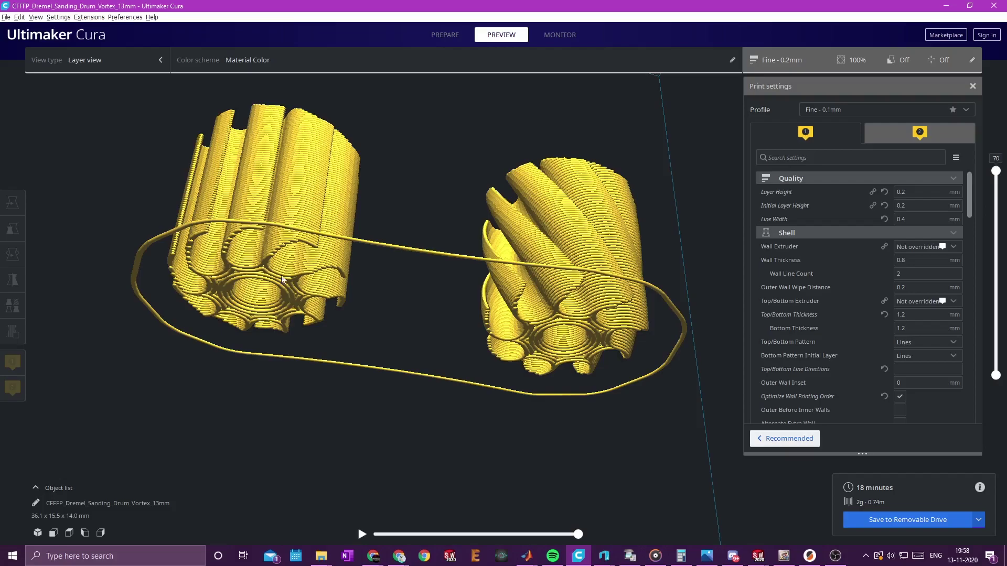
right_click_drag(576, 336, 309, 278)
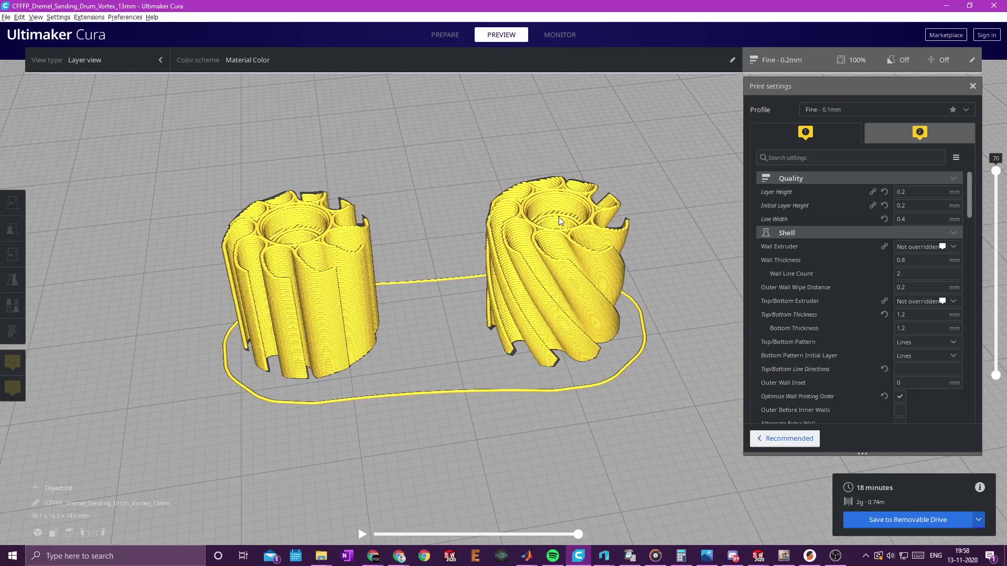
right_click_drag(440, 303, 504, 253)
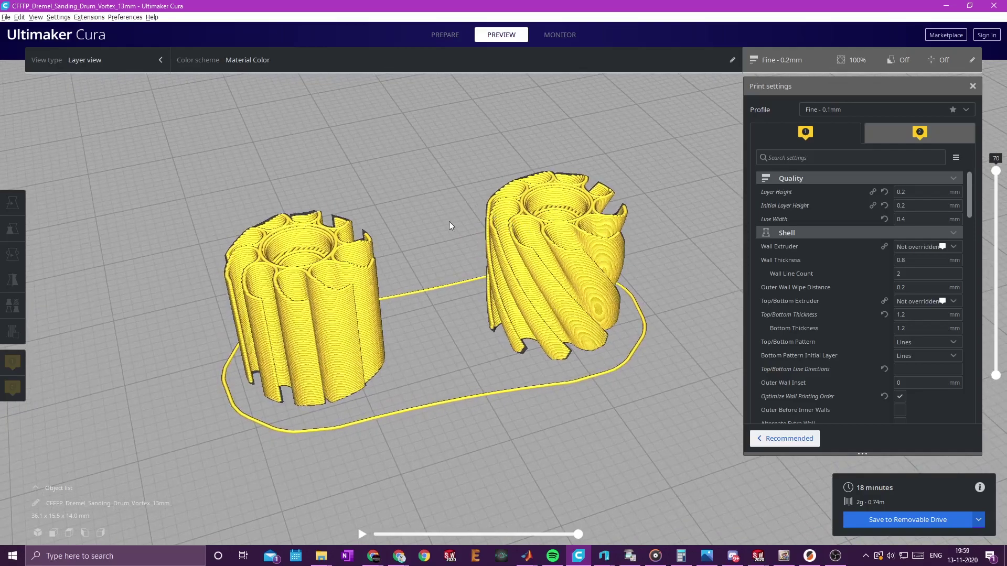
right_click_drag(425, 248, 304, 251)
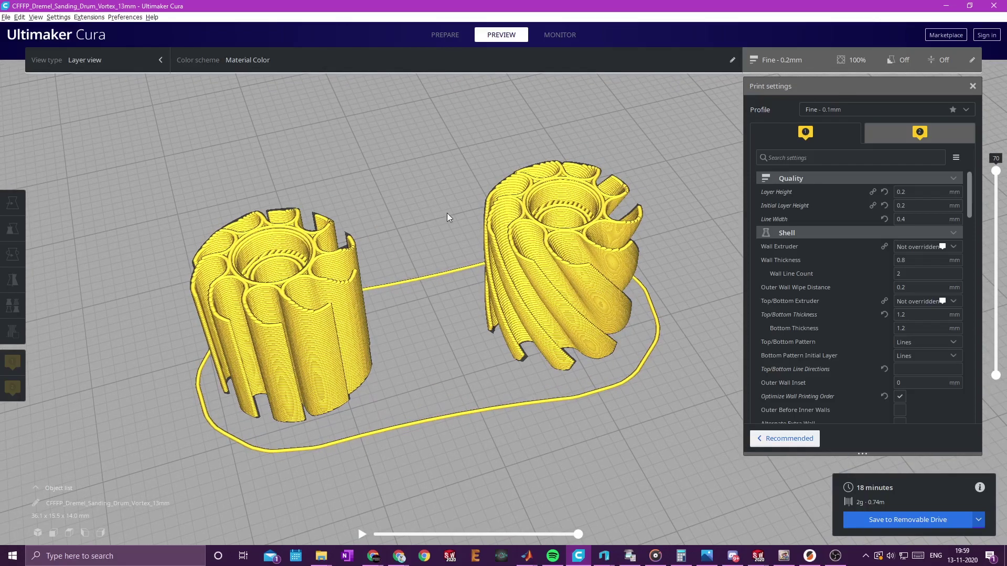
mouse_move(440, 217)
right_mouse_down()
mouse_move(472, 206)
mouse_move(444, 227)
right_mouse_up()
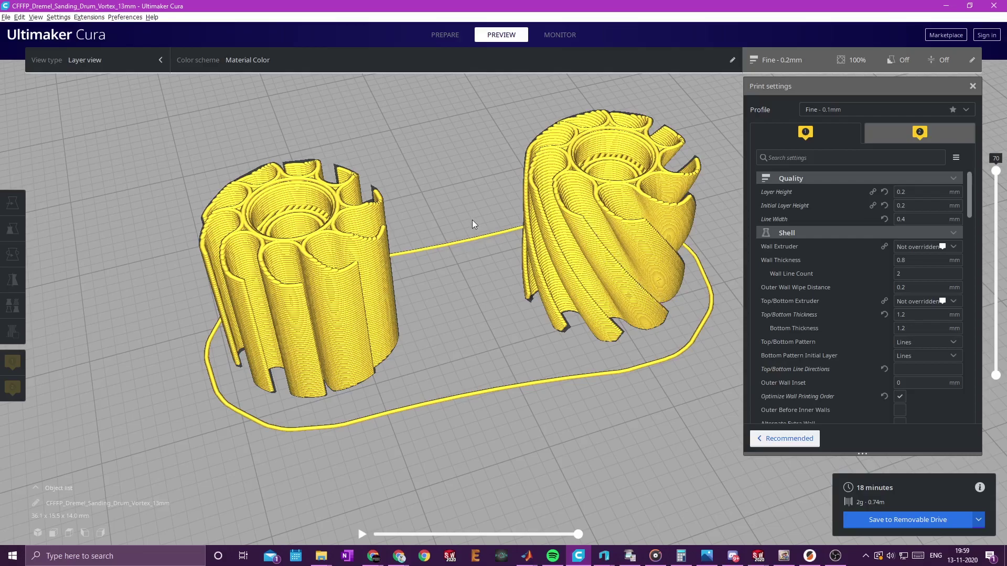
middle_click_drag(472, 222, 466, 225)
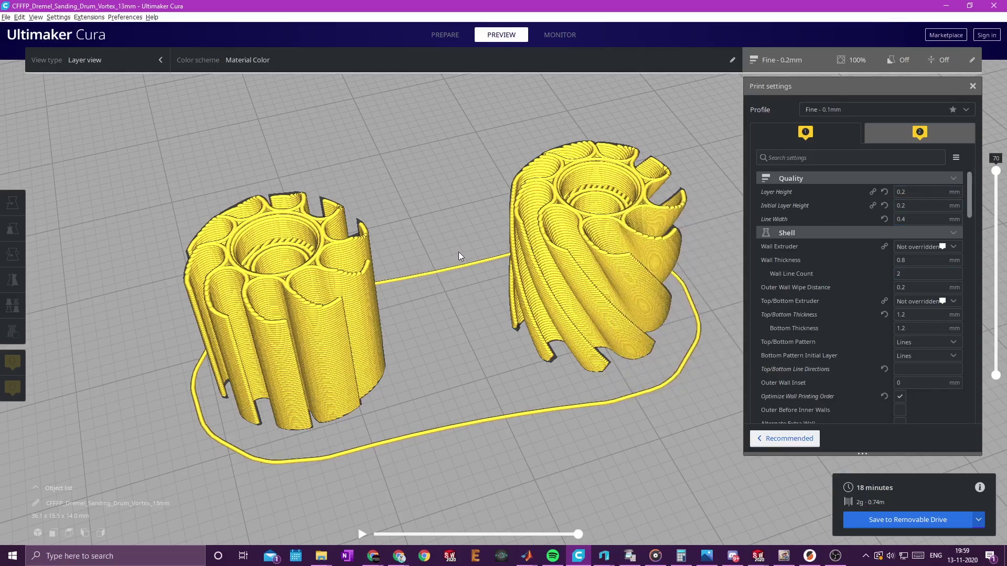
right_click_drag(461, 261, 730, 477)
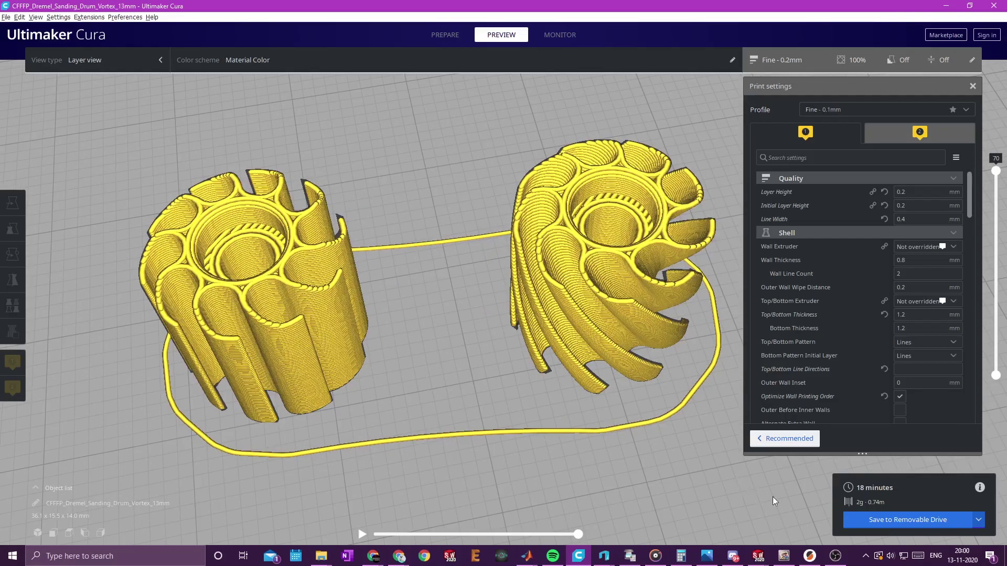
Switch to PrusaSlicer and show the two sanding drum models on the build plate
left_click(812, 556)
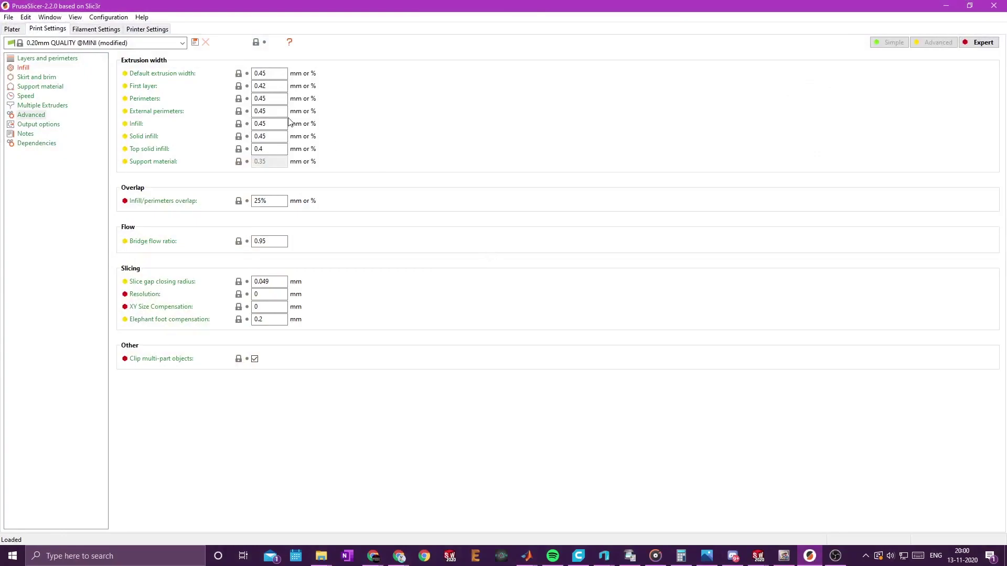
left_click(11, 30)
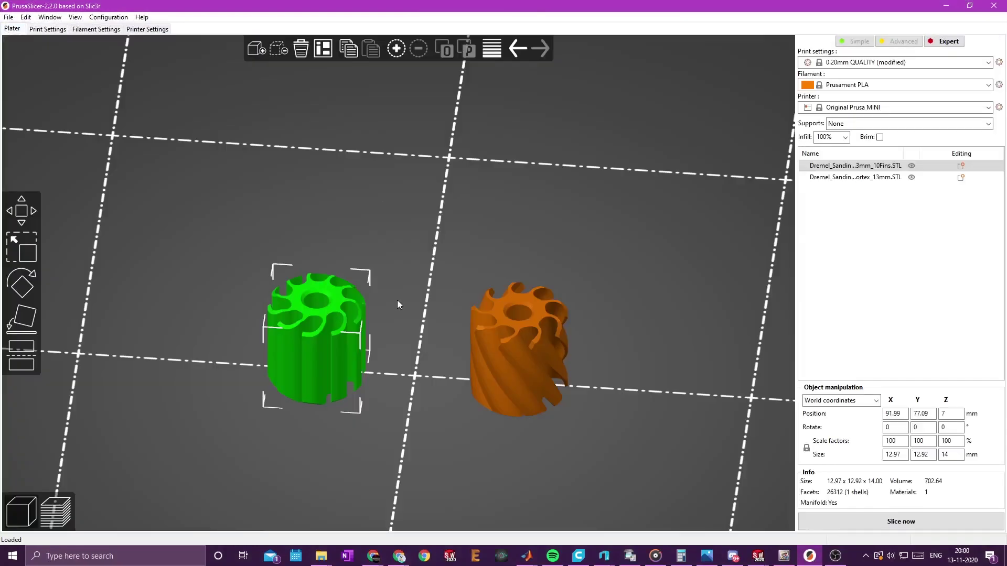
left_click_drag(397, 300, 423, 315)
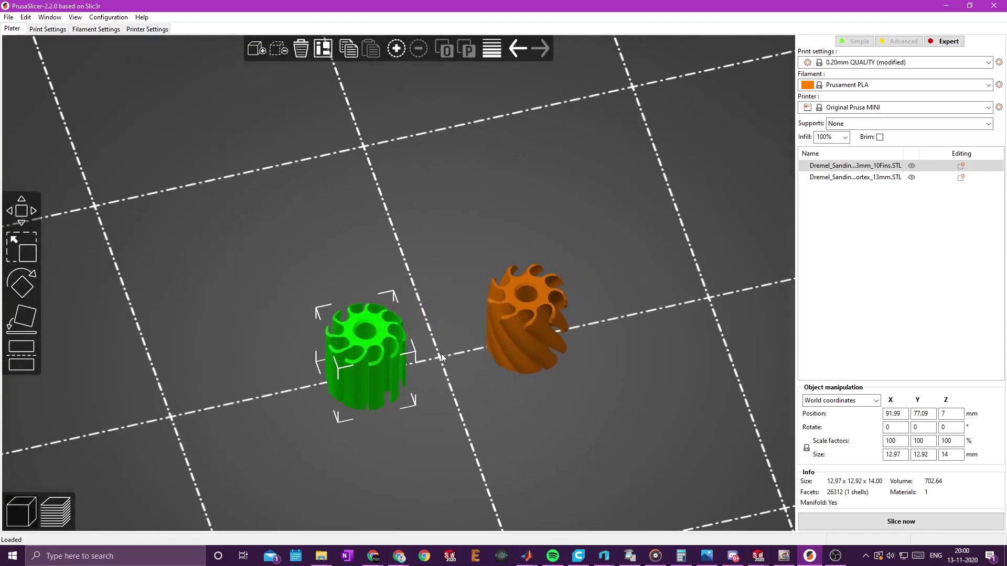
left_click_drag(442, 354, 310, 258)
left_click_drag(455, 292, 307, 265)
Rotate both drum models upside down with the Rotate tool so their wider bore openings face up, and deselect them
left_click(25, 292)
left_click_drag(348, 209, 322, 130)
left_click_drag(162, 174, 410, 251)
left_click(478, 276)
left_click_drag(374, 204, 601, 283)
left_click(570, 311)
middle_click_drag(570, 310, 561, 302)
left_click_drag(562, 302, 600, 329)
middle_click_drag(415, 300, 405, 282)
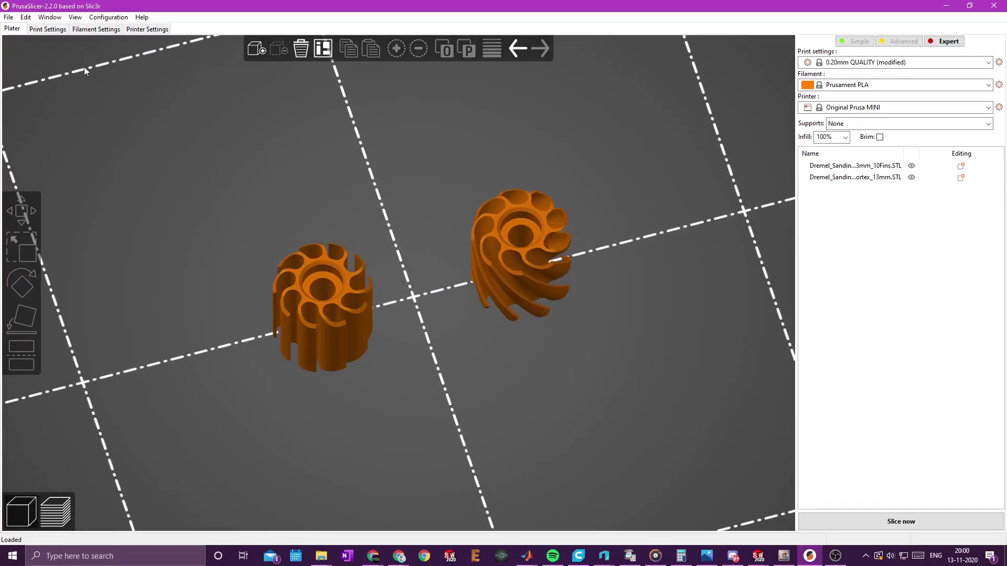
Review the default extrusion width and slice both drums with the current print settings
left_click(45, 32)
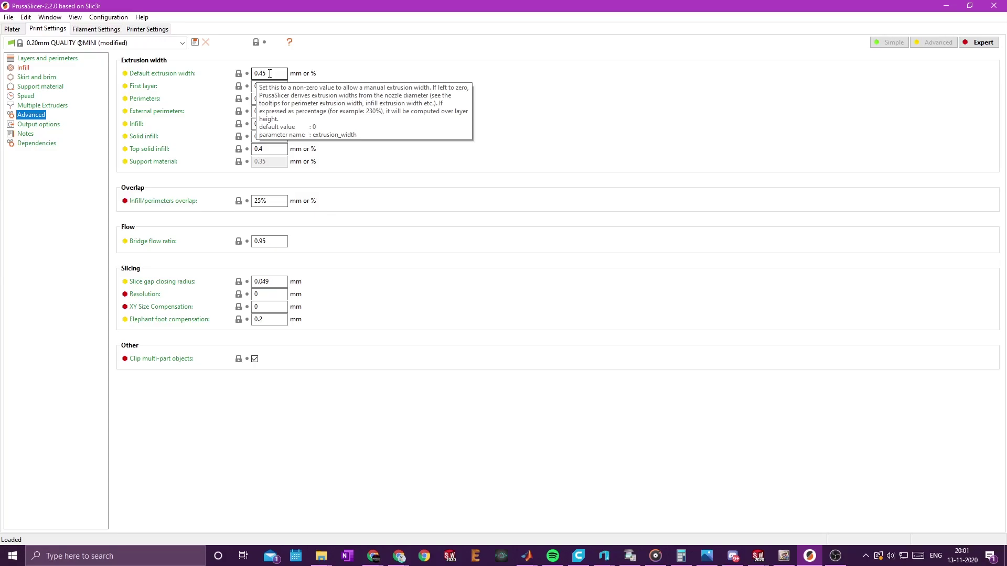
left_click(12, 29)
left_click(916, 515)
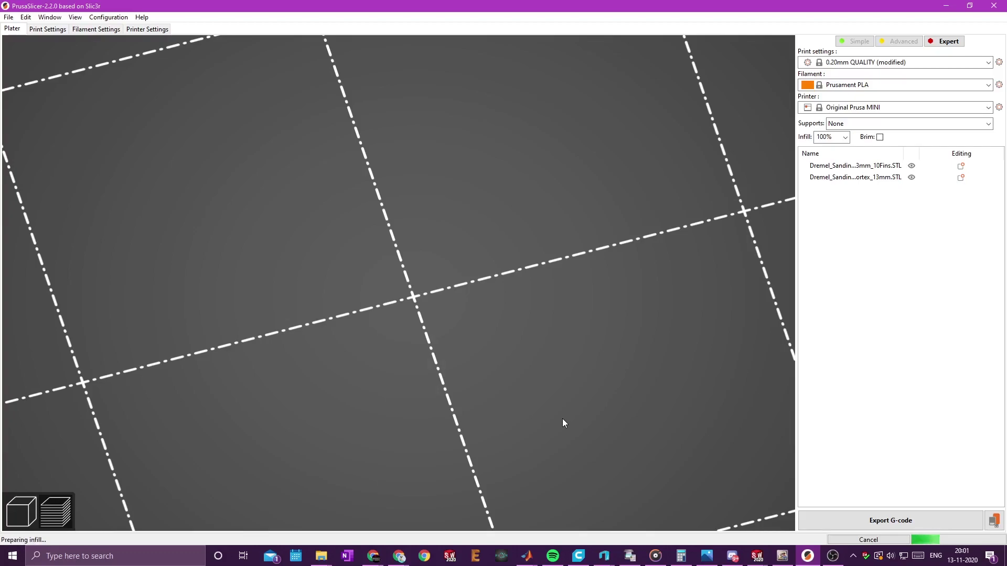
scroll(405, 316, "up", 2)
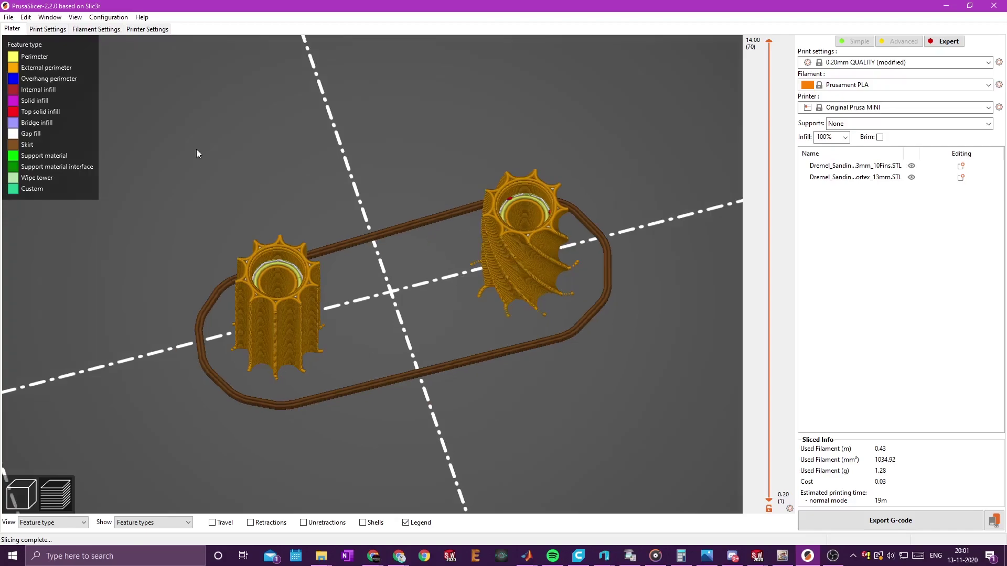
Set the default, first layer, perimeter, external perimeter, infill and solid infill extrusion widths to 0.4 mm
left_click(37, 30)
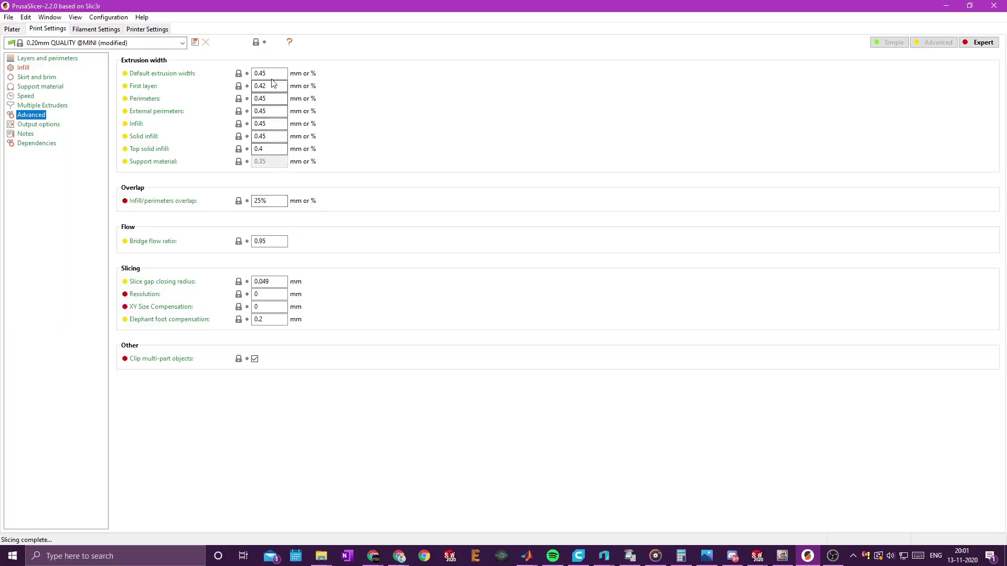
key("Tab")
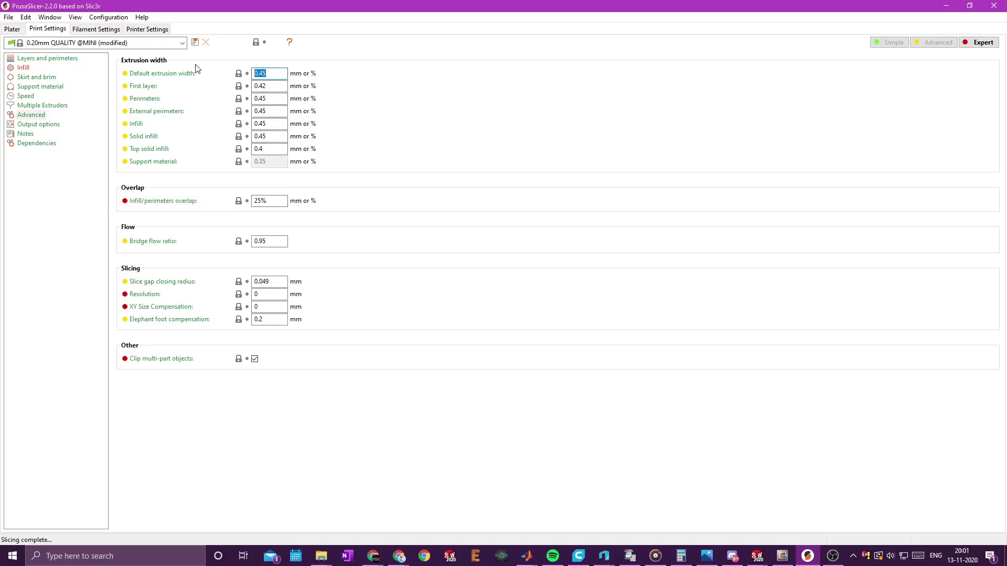
type("0.4")
key("Tab")
key("shift+Tab")
key("Tab")
type("0.4")
key("Tab")
type("0.4")
key("Tab")
type("0.4")
key("Tab")
type("0.4")
key("Tab")
type("0.4")
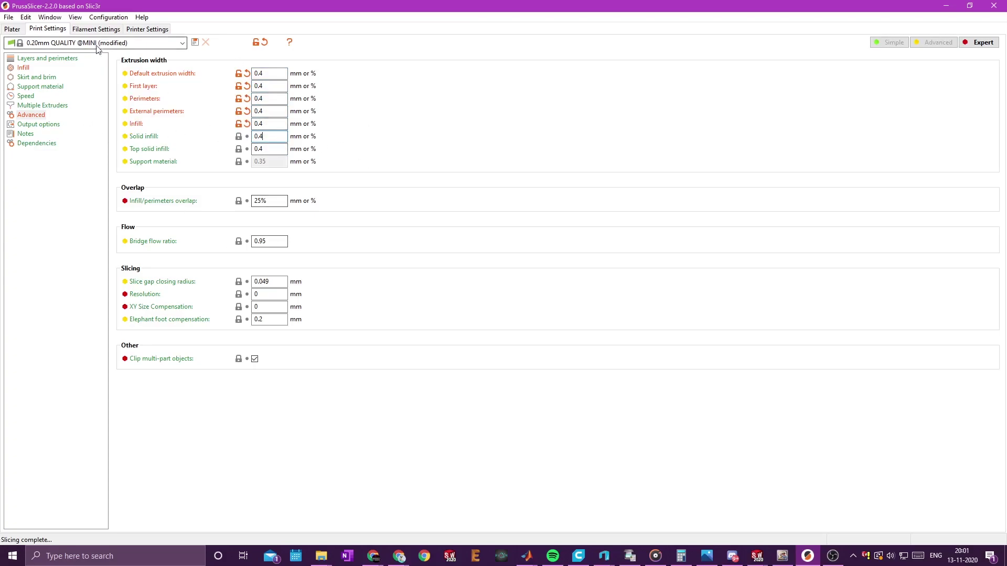
Slice both drums again with the new extrusion widths and view the resulting fins
left_click(12, 29)
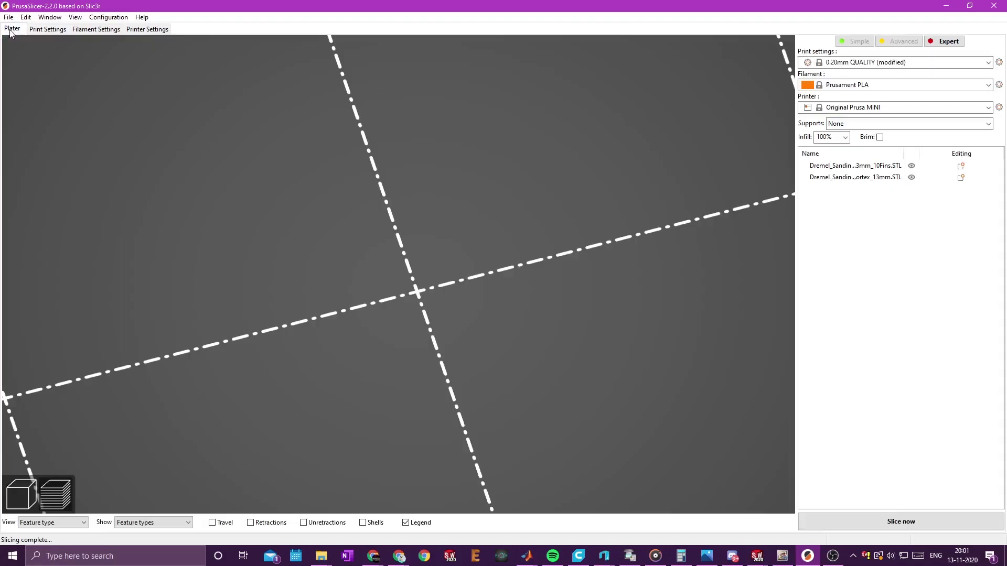
left_click(876, 526)
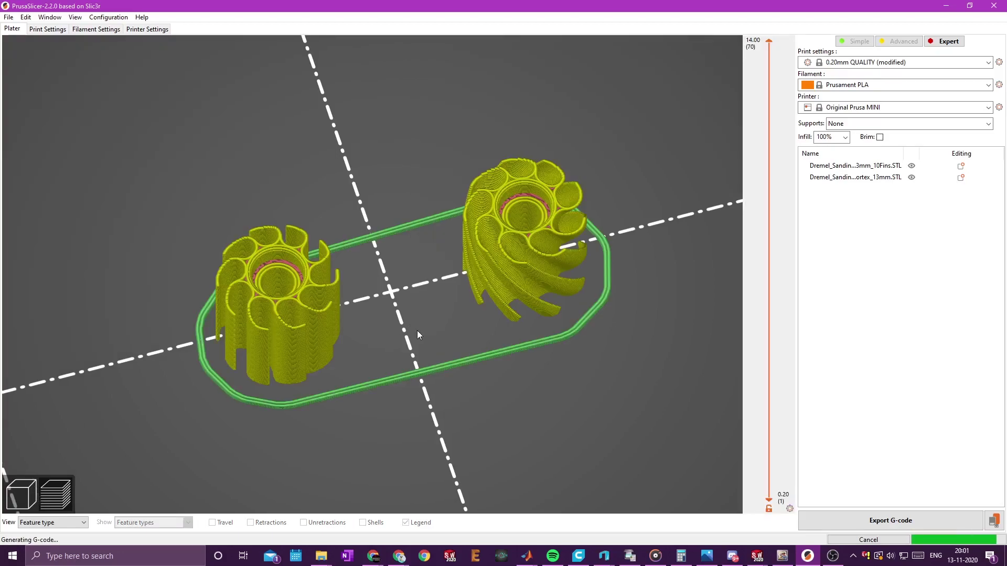
left_click_drag(408, 326, 405, 292)
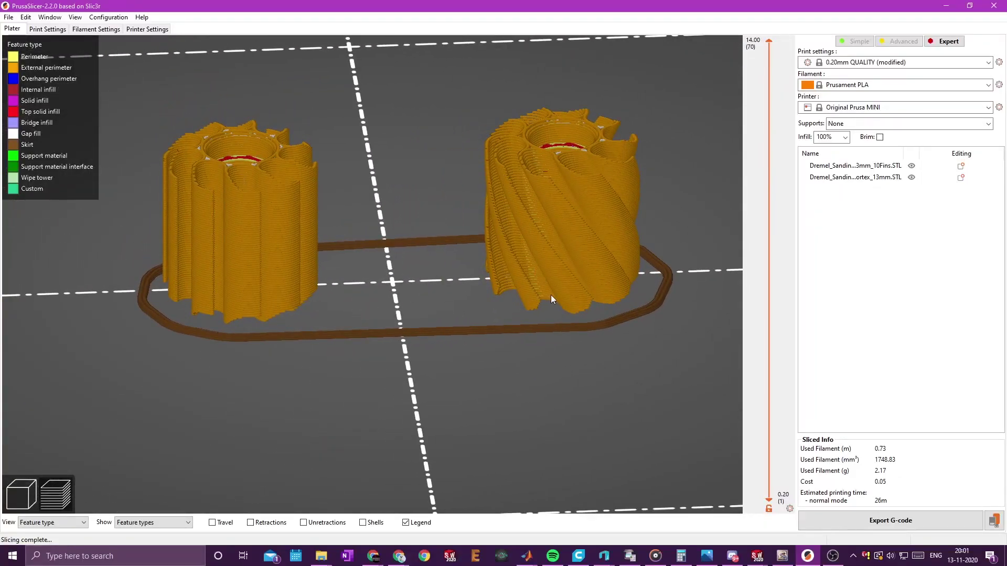
left_click_drag(437, 218, 424, 220)
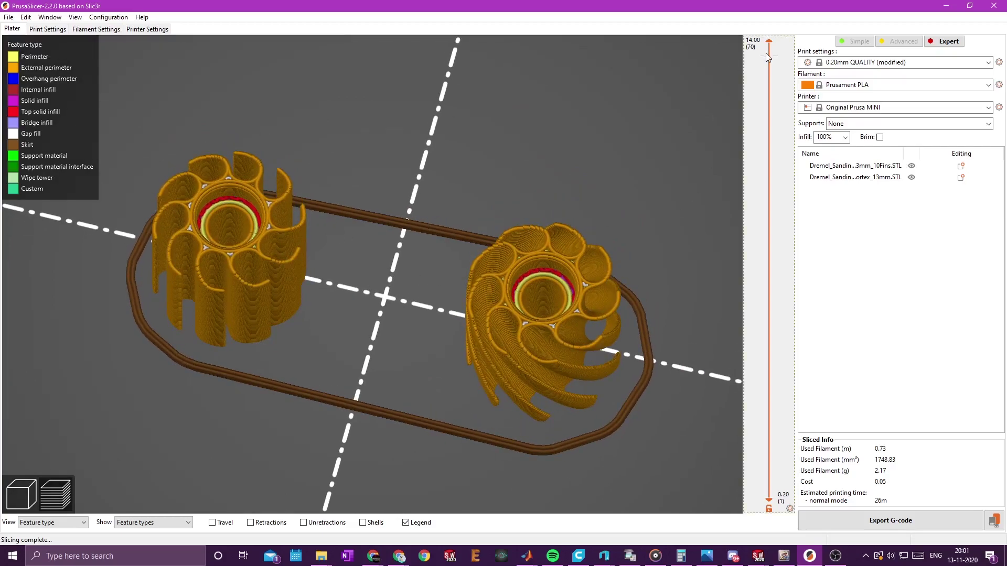
Step the layer preview down to 7.60 mm to check the drums' interior, and restore it to the full 14.00 mm height
left_click_drag(769, 41, 765, 220)
scroll(765, 220, "down", 6)
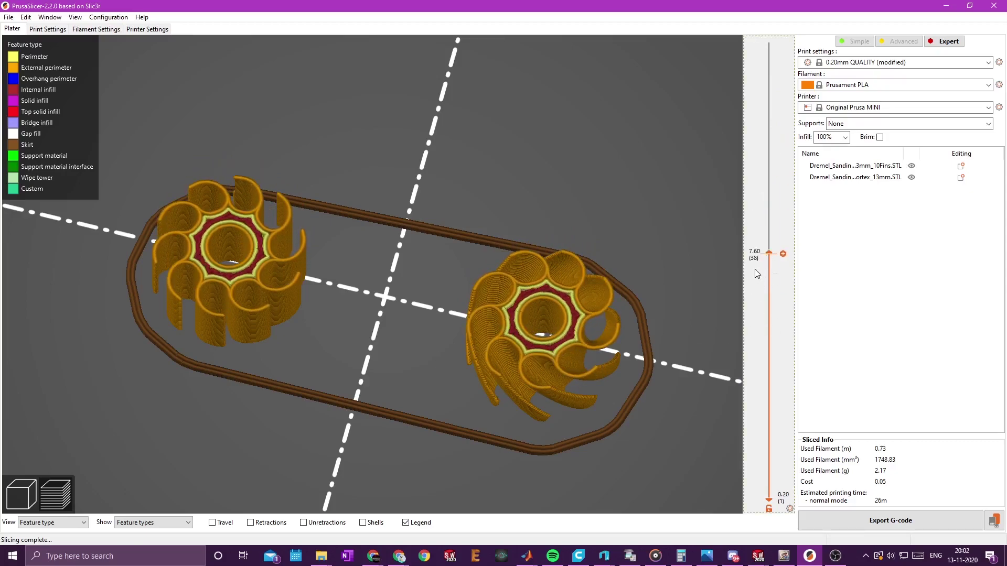
left_click_drag(769, 253, 746, 5)
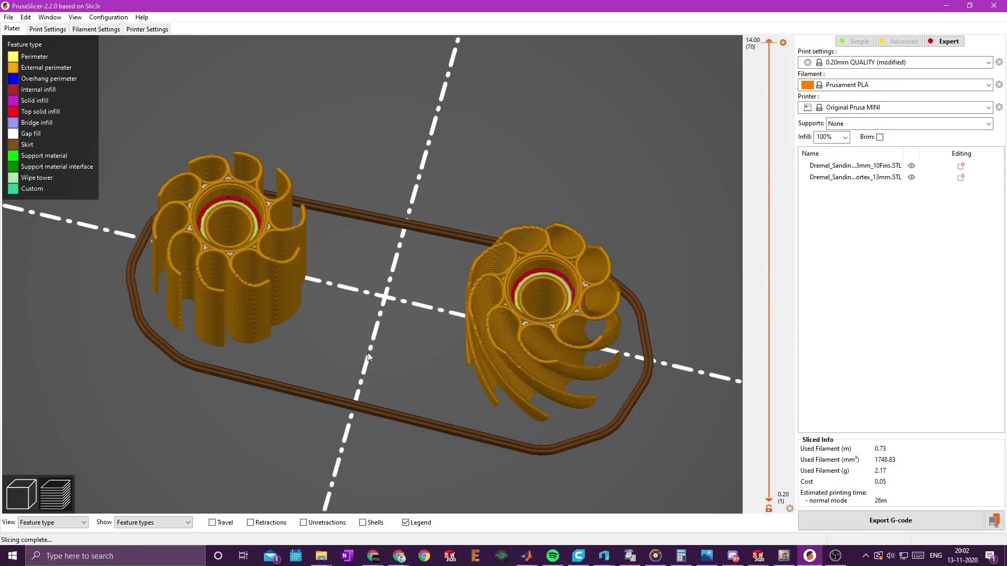
left_click_drag(367, 352, 403, 208)
scroll(433, 310, "up", 5)
Recheck the extrusion width settings and examine the complete fins of both resliced drums
left_click(48, 29)
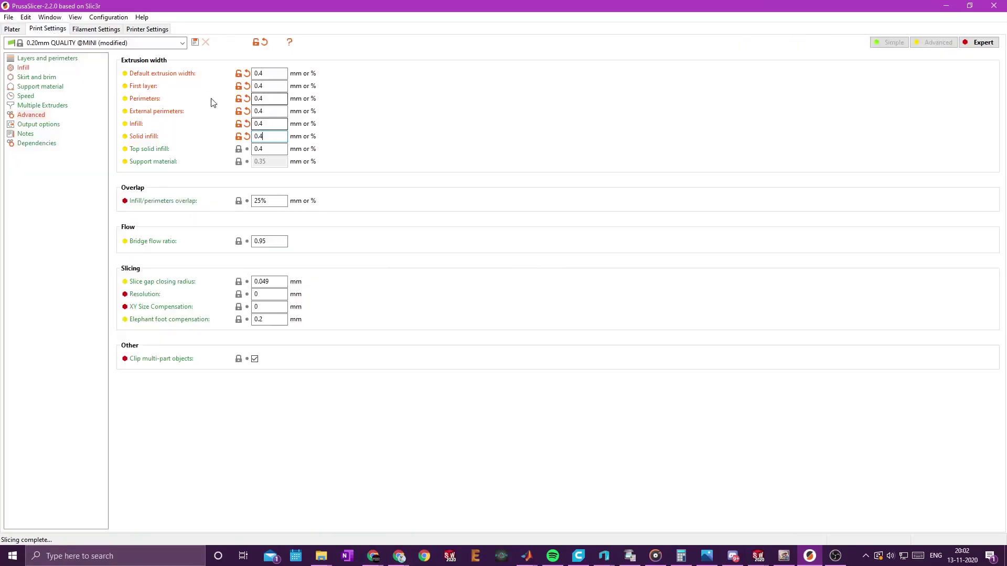
key("ctrl+1")
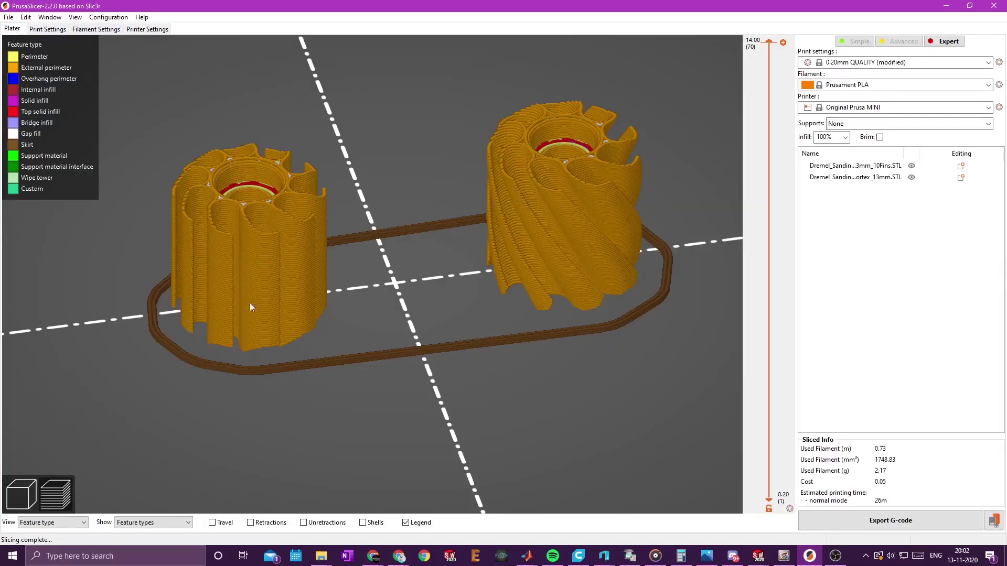
left_click_drag(450, 253, 408, 317)
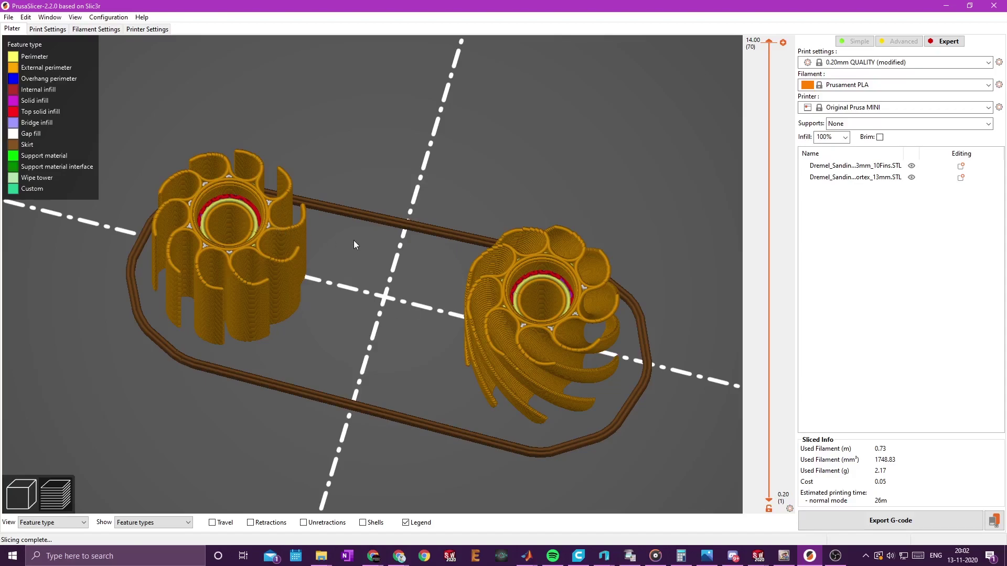
mouse_move(354, 240)
left_mouse_down()
mouse_move(406, 215)
mouse_move(408, 204)
mouse_move(360, 228)
left_mouse_up()
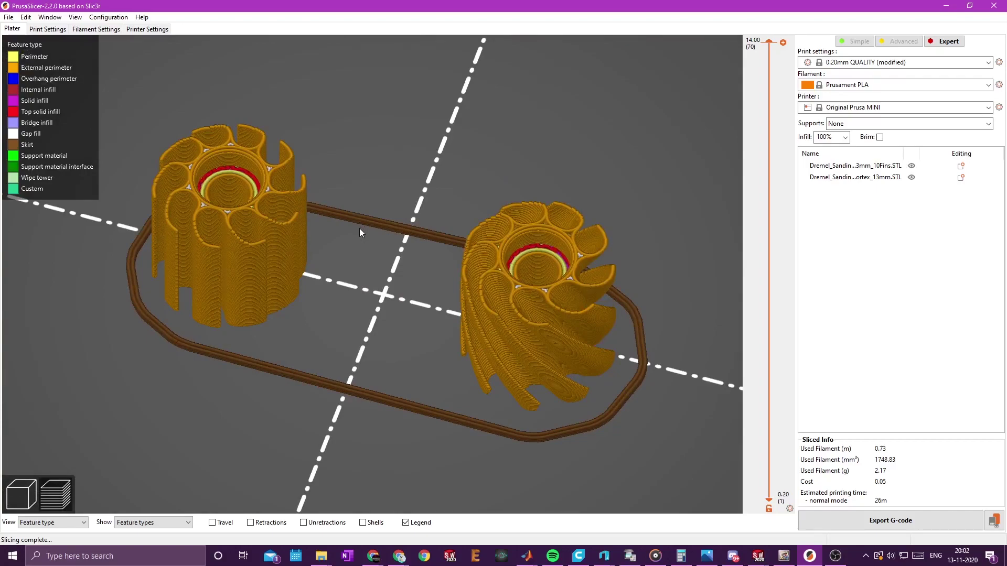